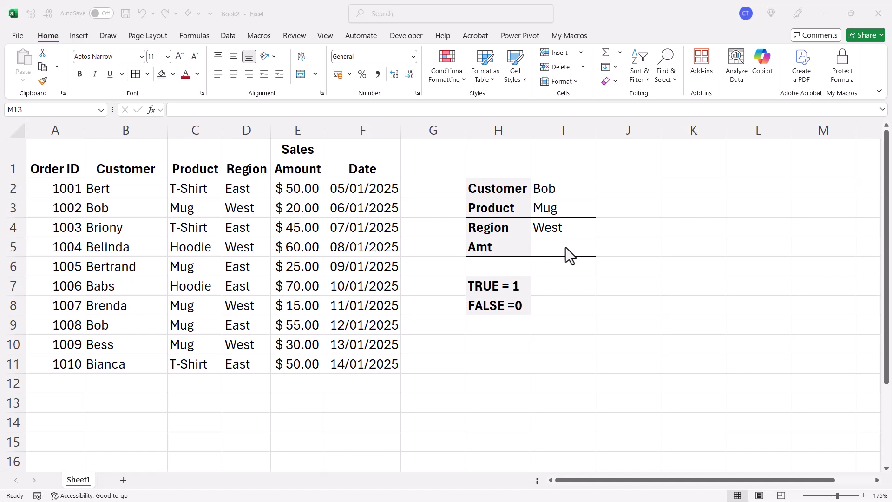
- Enter =B2:B11=I2 in K2 to test each customer against Bob
click(695, 191)
click(695, 190)
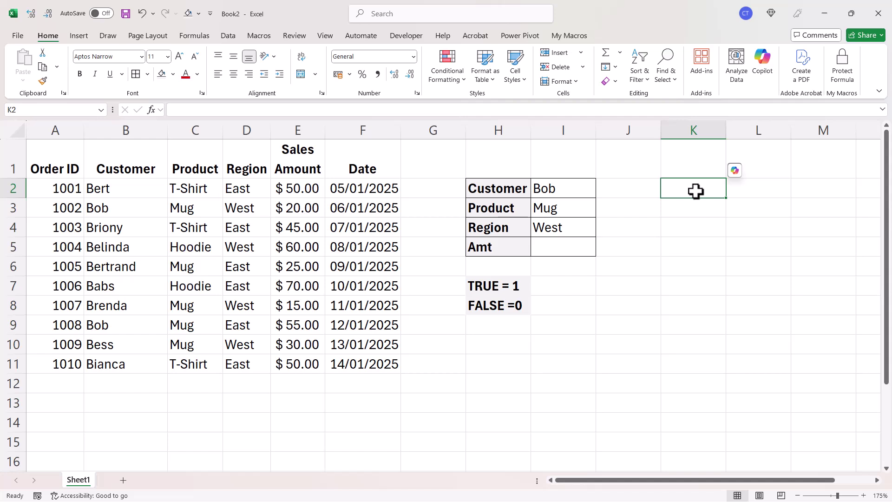
text(=)
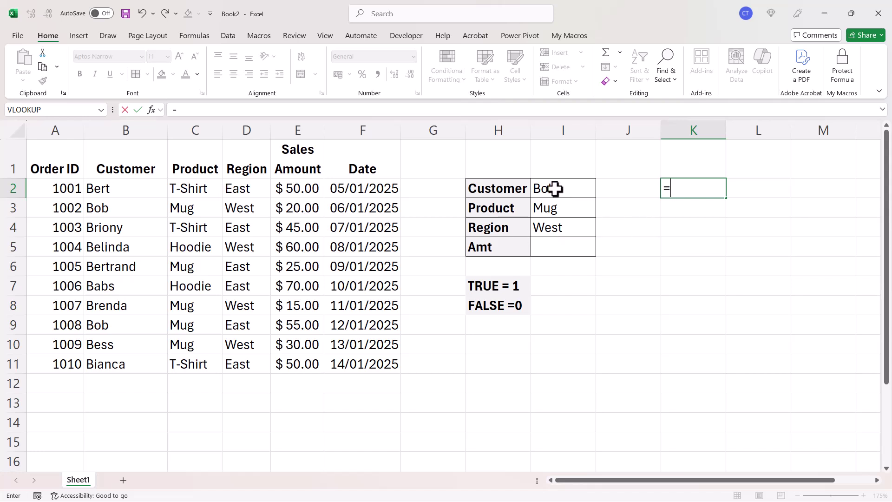
drag(104, 188, 112, 363)
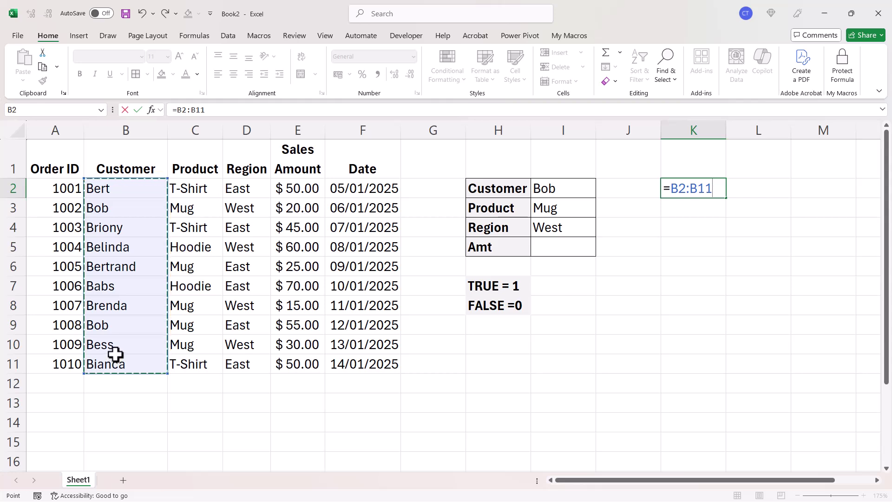
text(=)
click(541, 189)
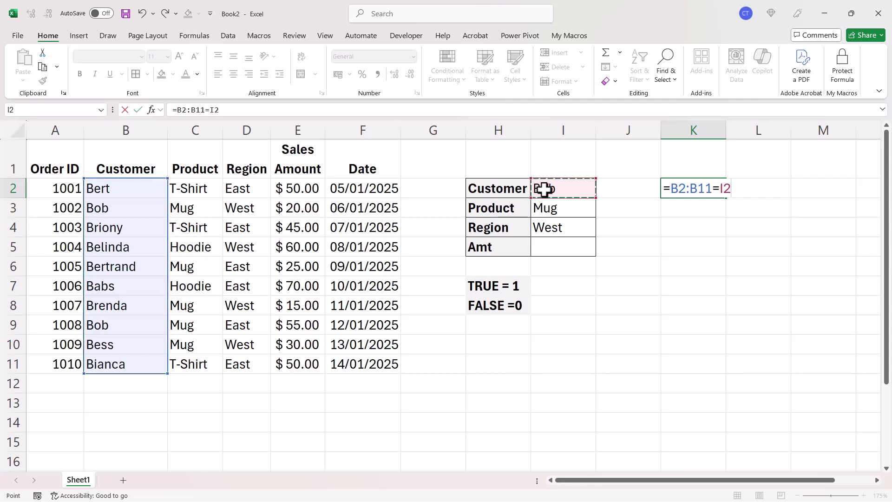
key(Return)
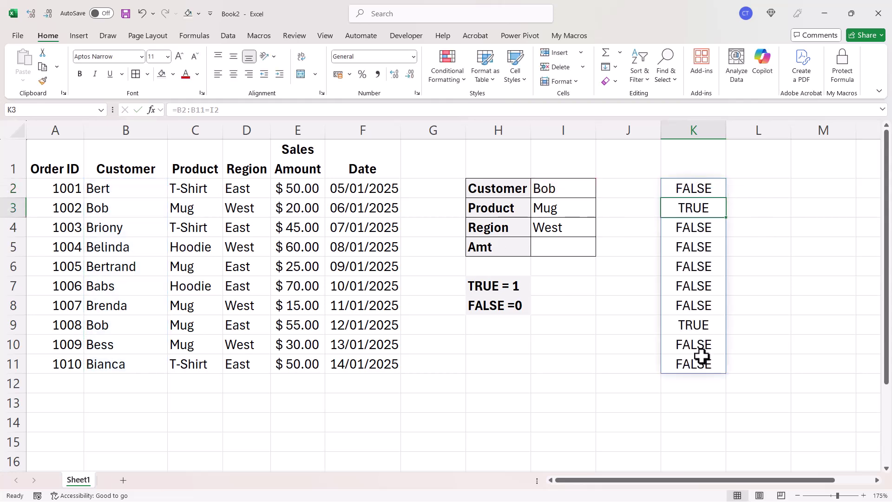
- Enter =C2:C11=I3 in L2 to test each product against Mug
click(762, 189)
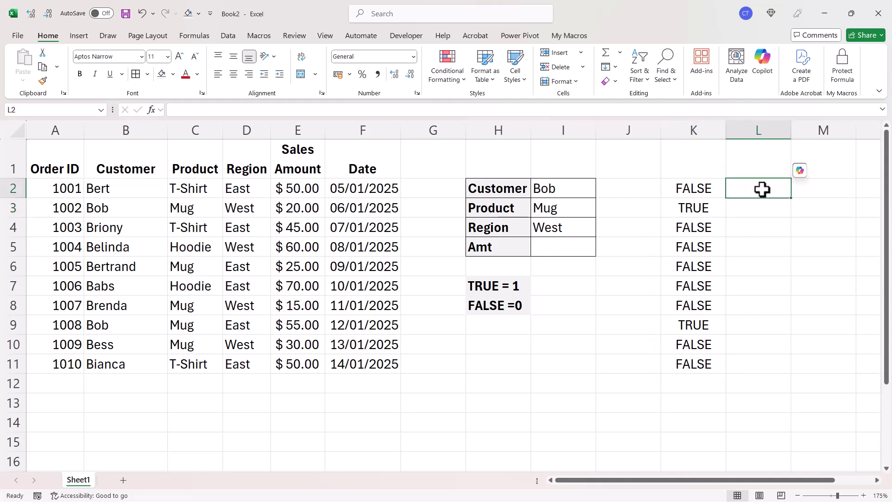
text(=)
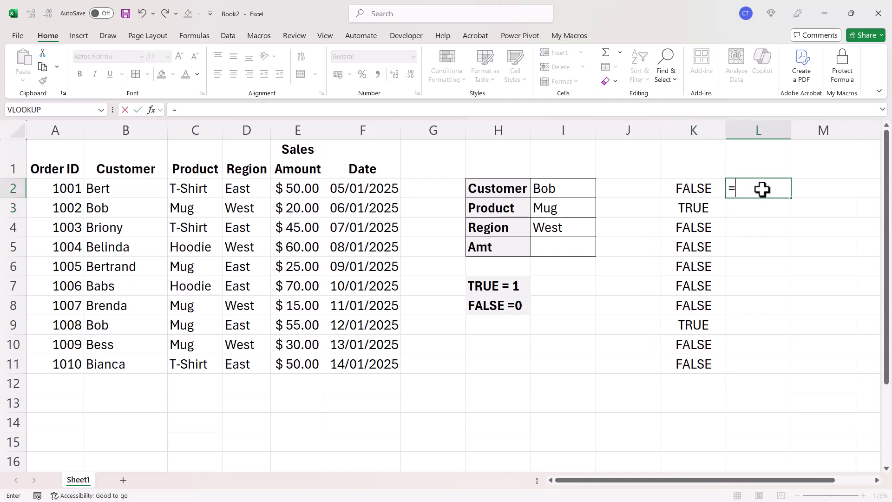
drag(195, 186, 197, 365)
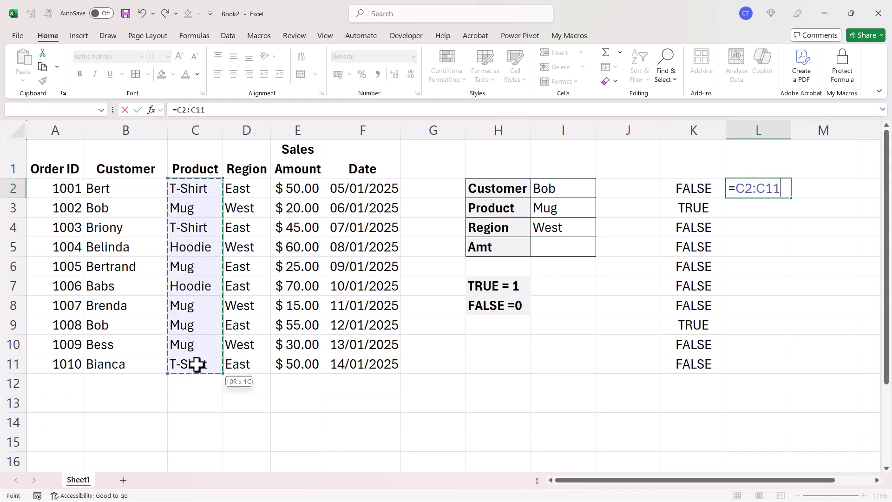
text(=)
click(568, 203)
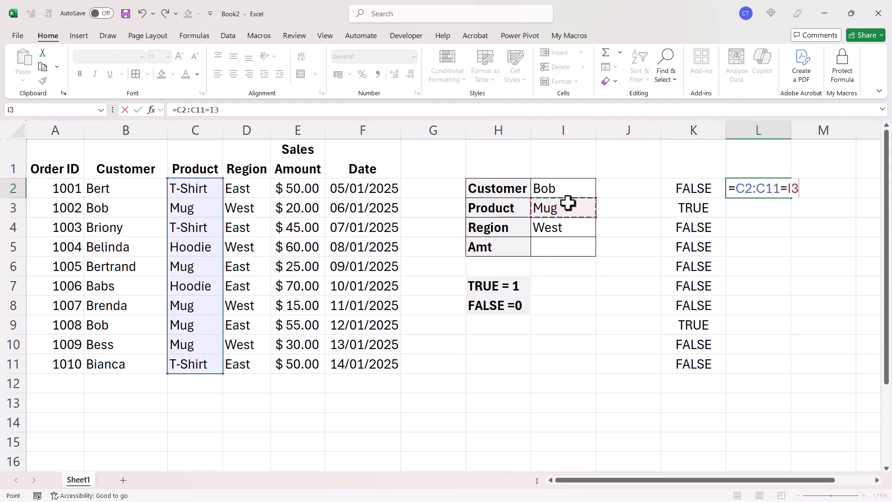
key(Return)
- Enter =D2:D11=I4 in M2 to test each region against West
click(821, 191)
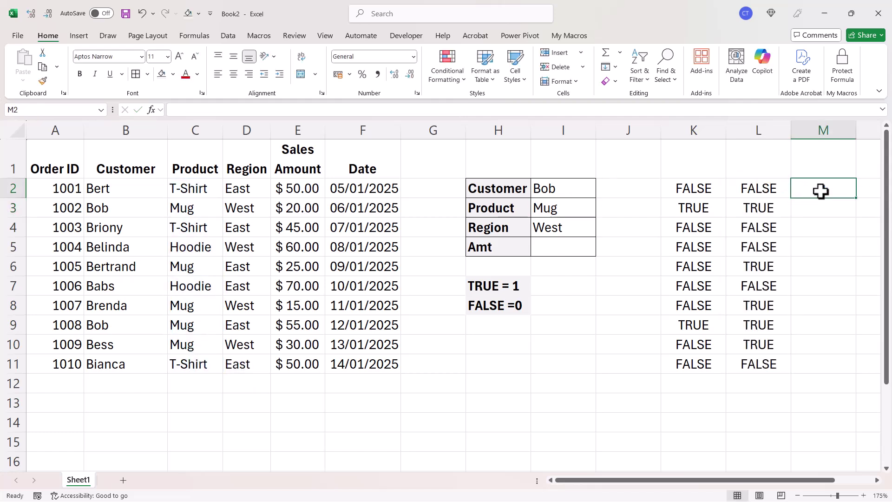
text(=)
drag(247, 190, 256, 367)
text(=)
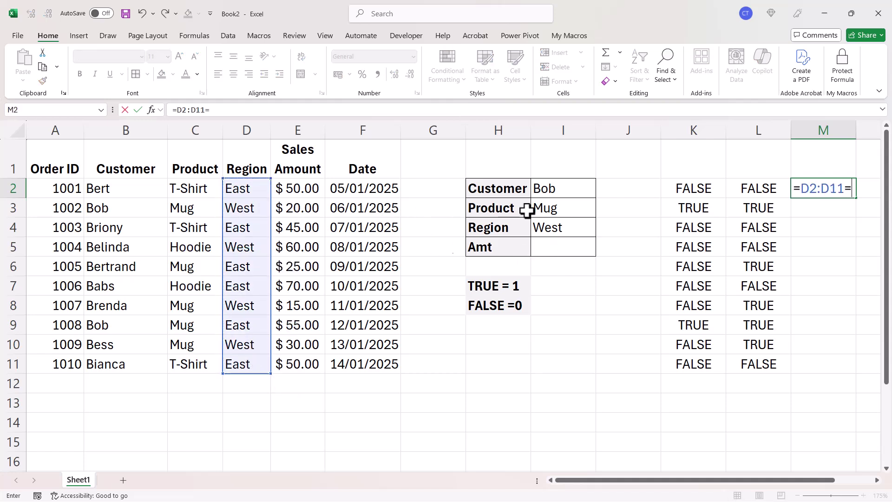
click(565, 228)
key(Return)
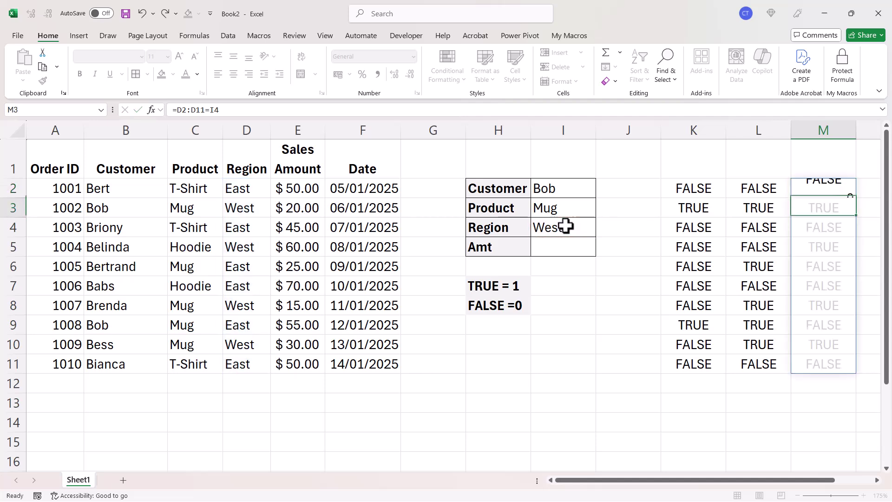
double_click(684, 210)
click(691, 244)
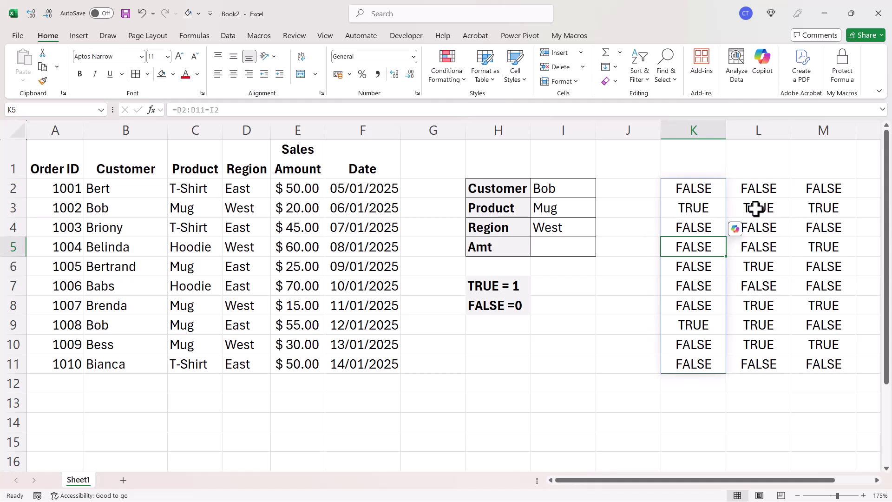
double_click(96, 208)
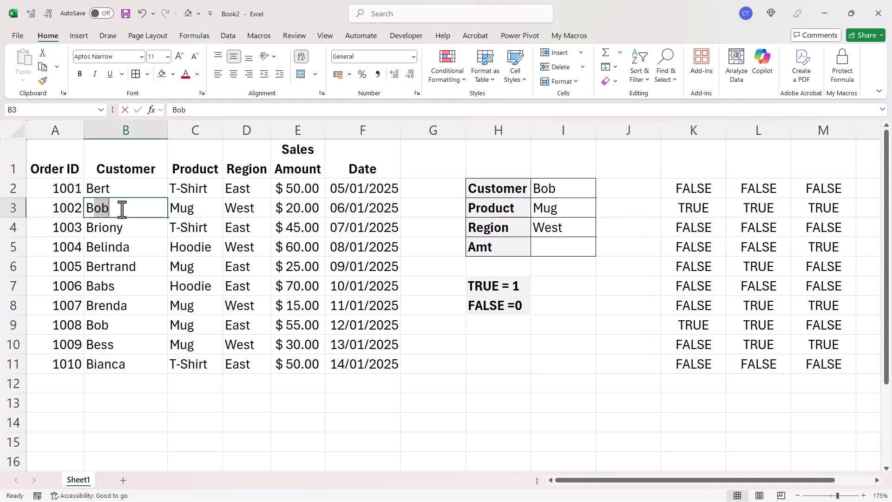
click(12, 207)
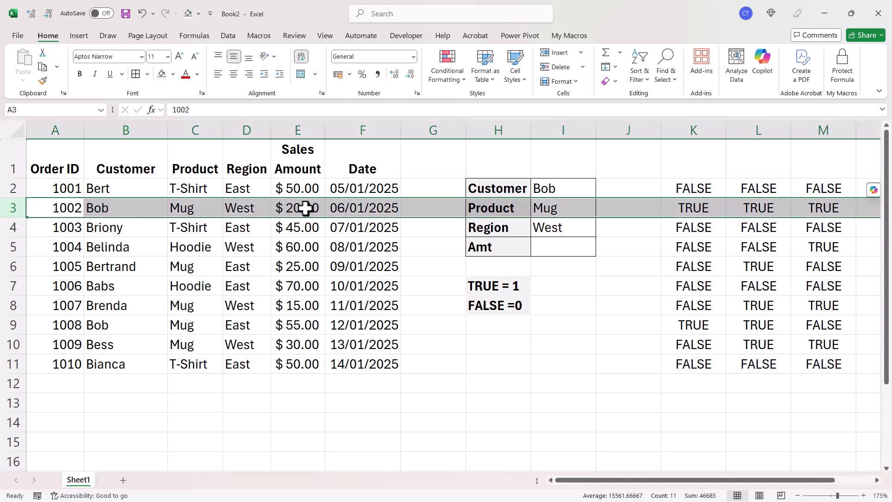
click(823, 266)
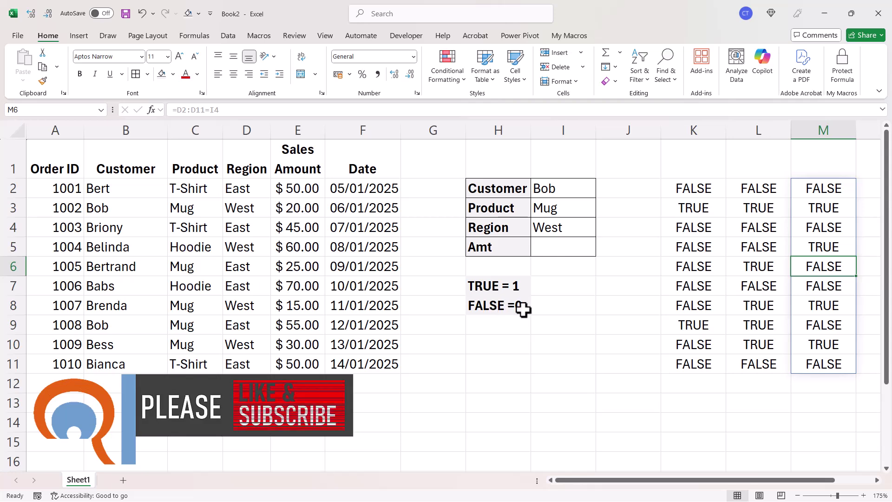
- Bracket the K2, L2 and M2 comparisons and add +0 so each returns 1/0
double_click(674, 190)
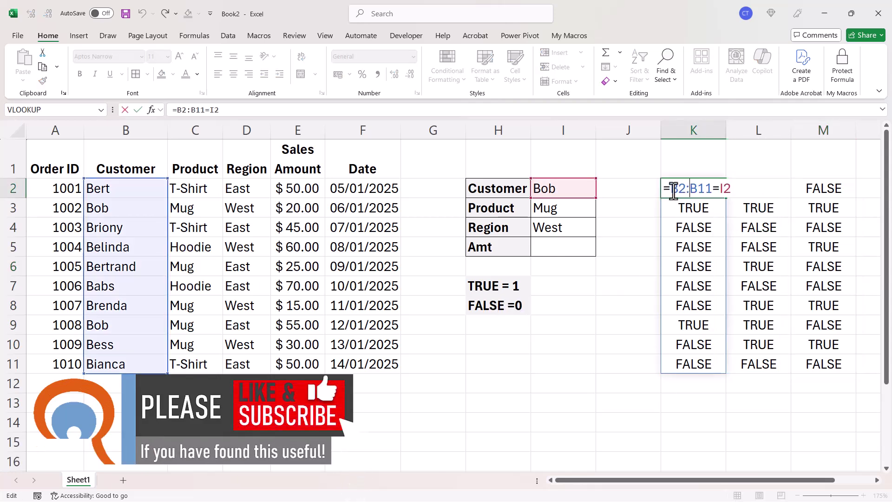
click(672, 190)
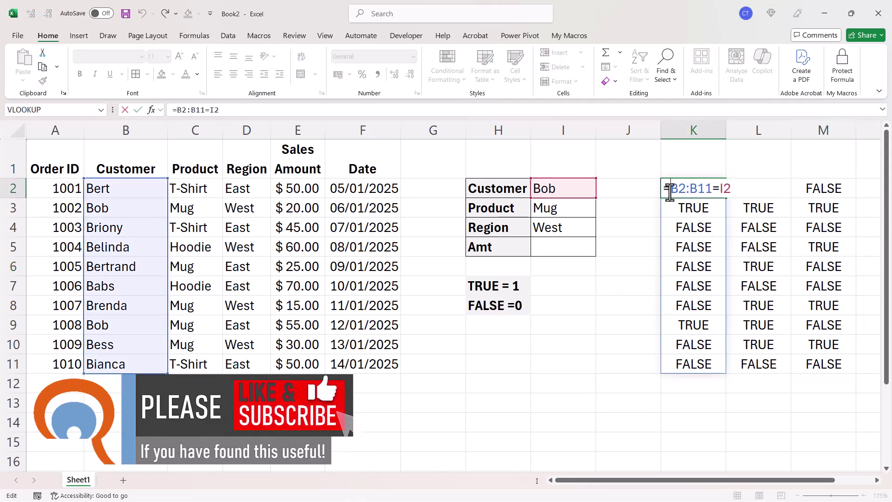
text(()
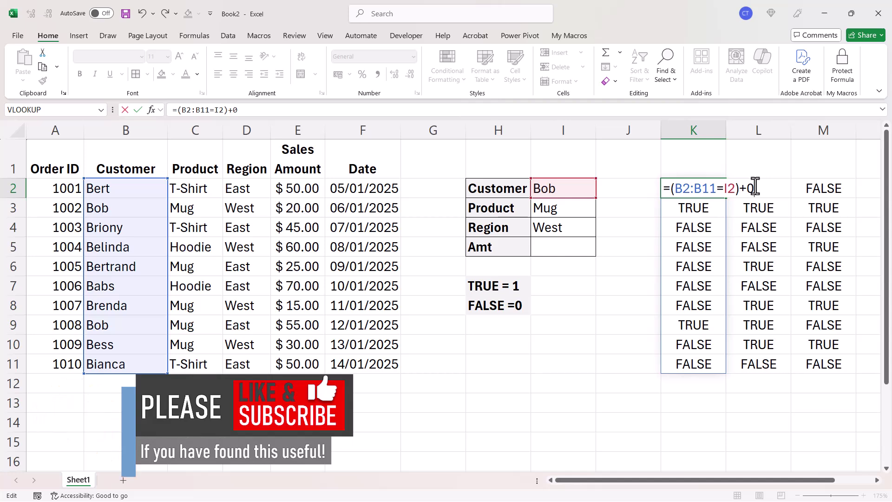
key(Return)
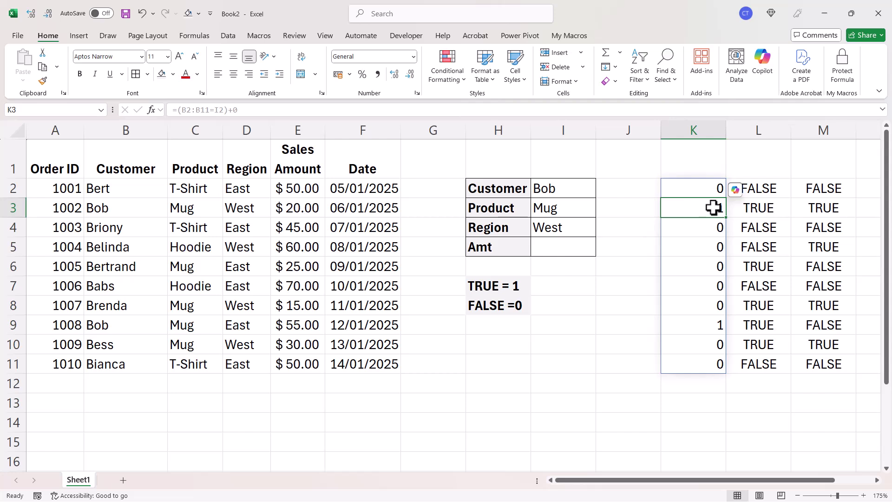
click(743, 189)
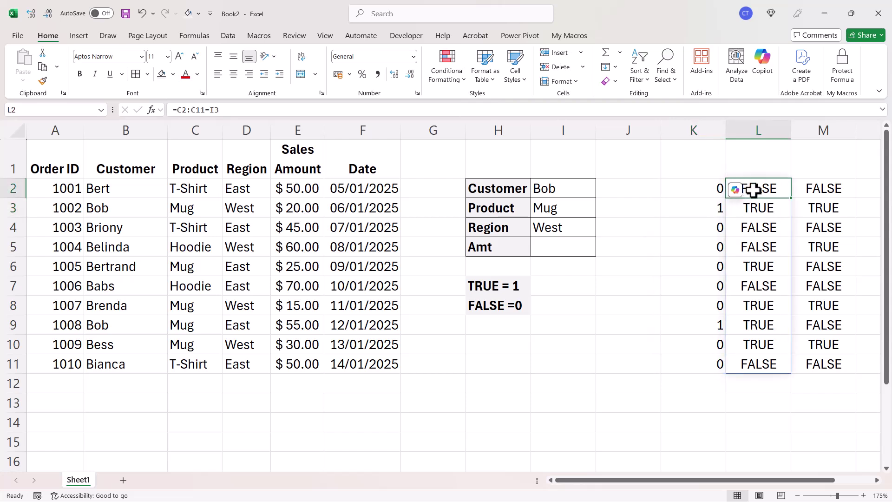
double_click(738, 189)
text(()
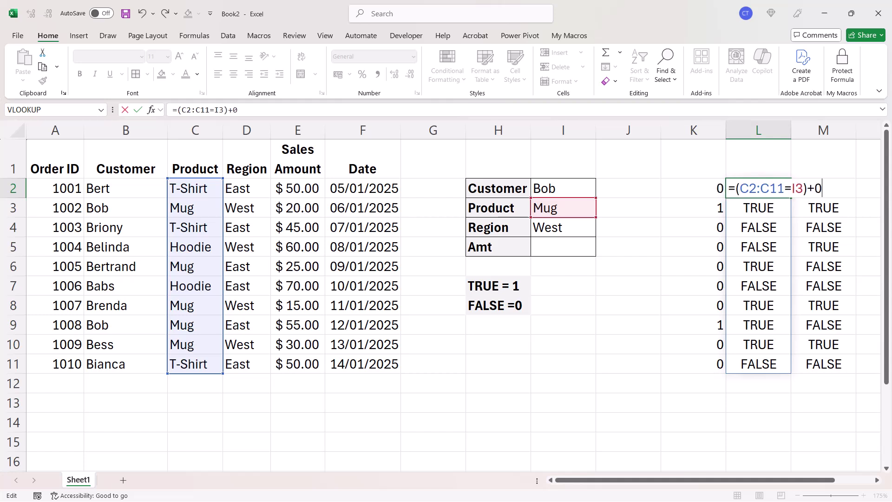
key(Return)
double_click(803, 189)
text(()
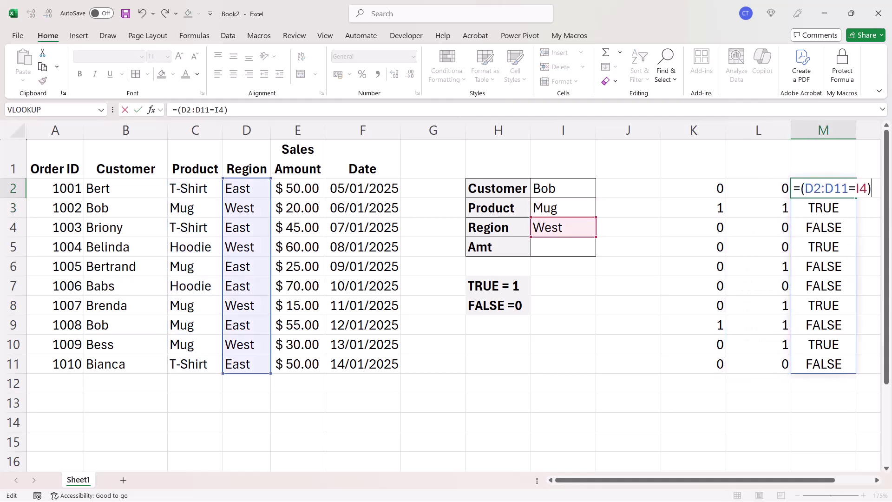
key(Return)
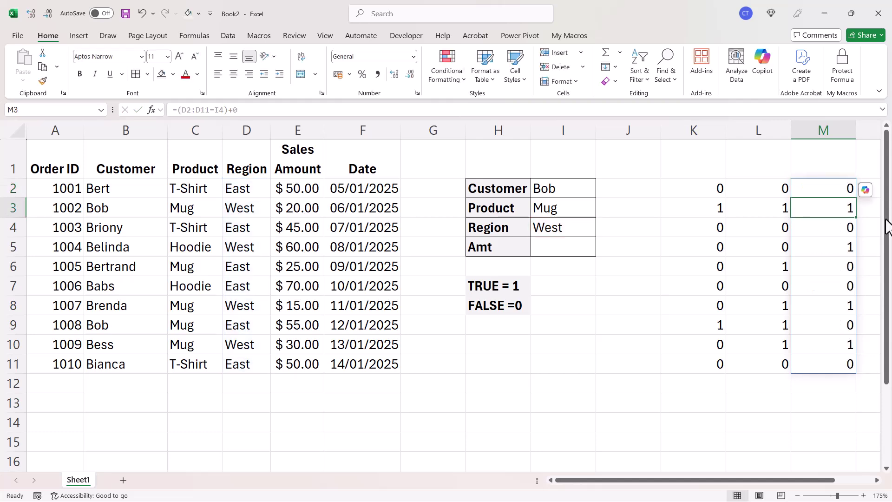
- Enter =K2*L2*M2 in N2 to combine the three flags
click(876, 480)
click(876, 480)
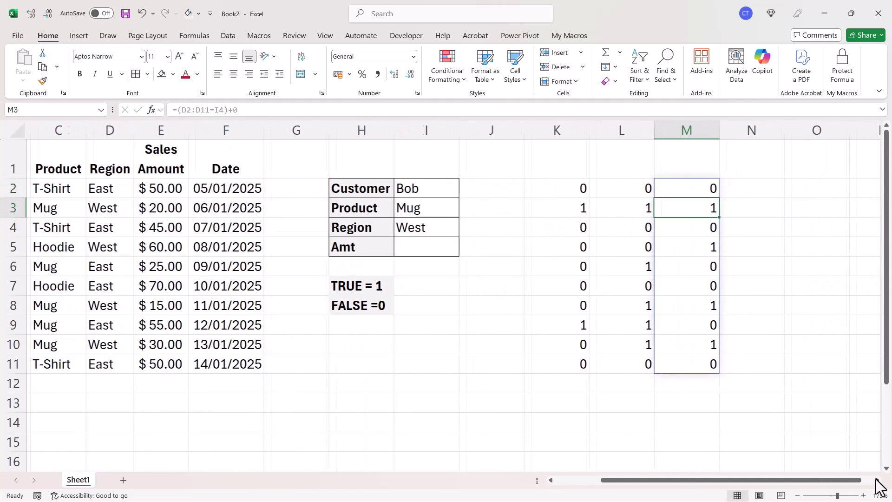
click(740, 189)
text(=)
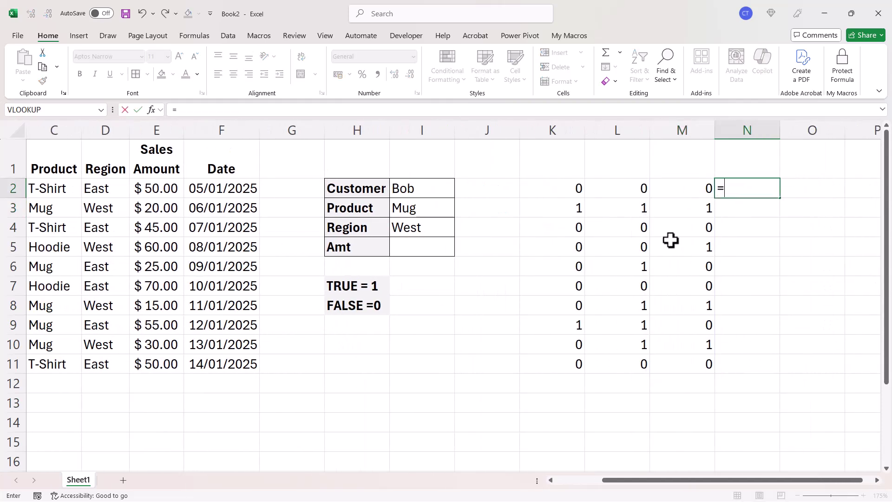
click(577, 188)
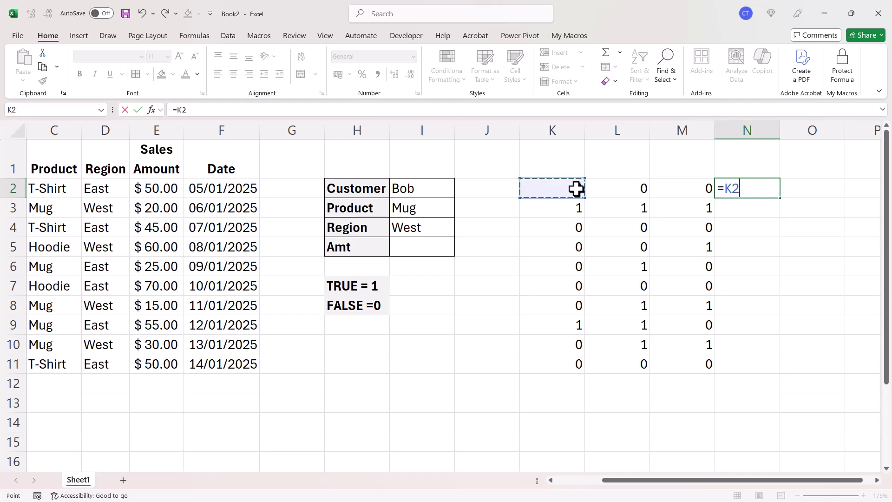
text(*)
click(632, 189)
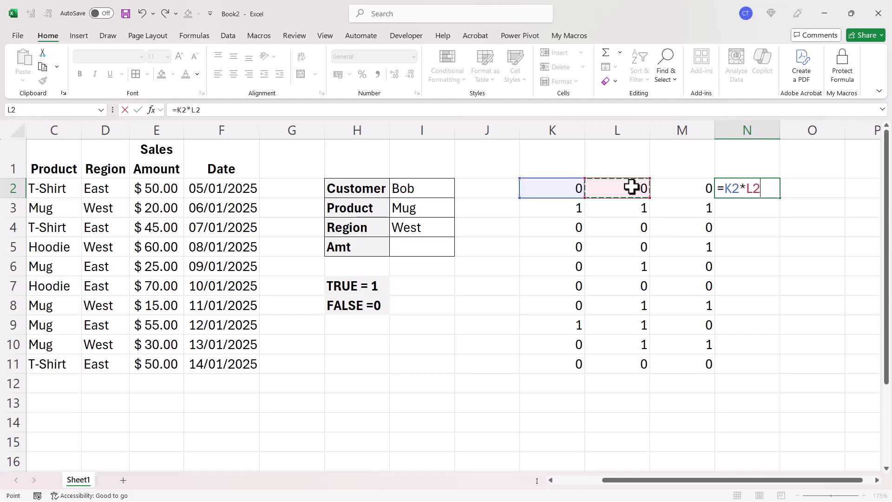
text(*)
click(702, 188)
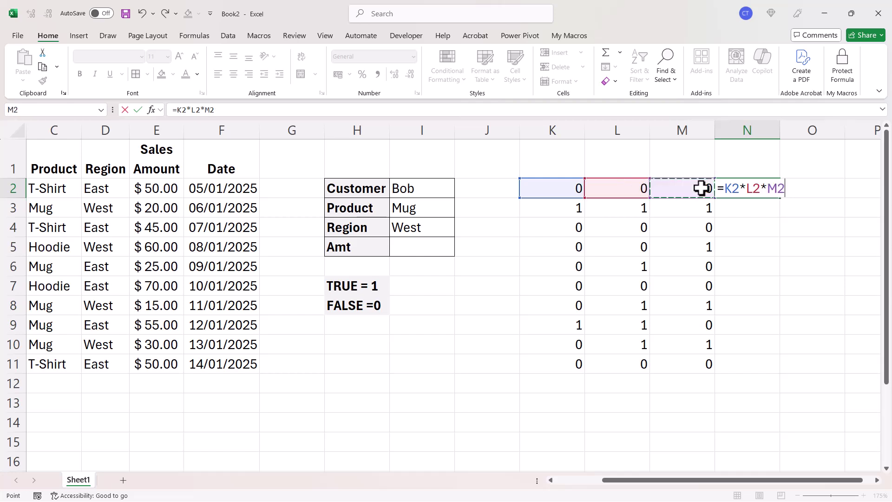
key(Return)
- Fill the N2 formula down to N11
click(762, 191)
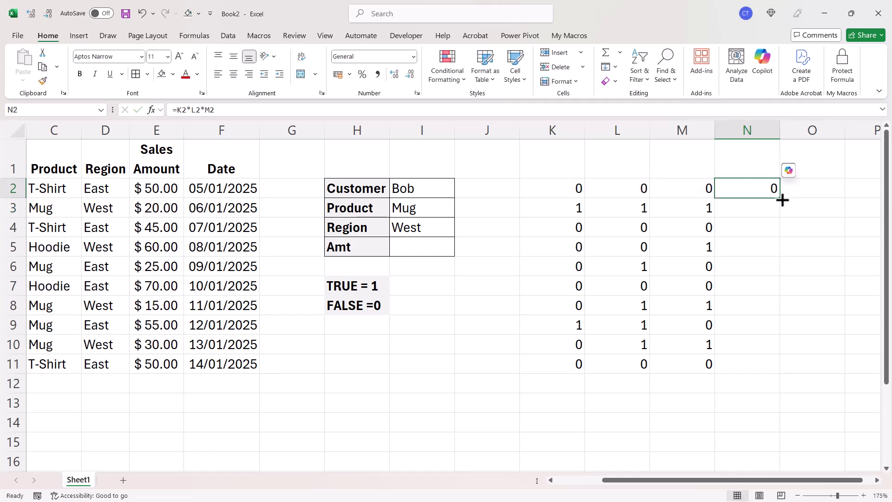
double_click(781, 199)
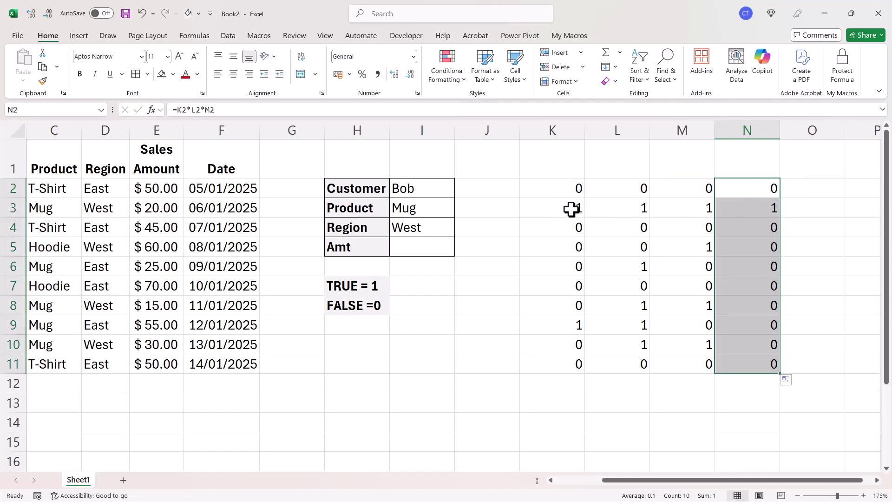
click(757, 212)
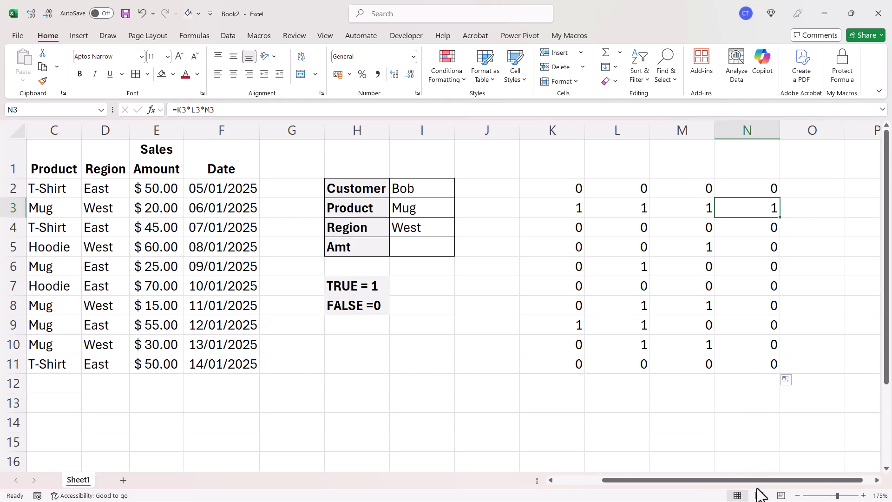
drag(758, 481, 697, 490)
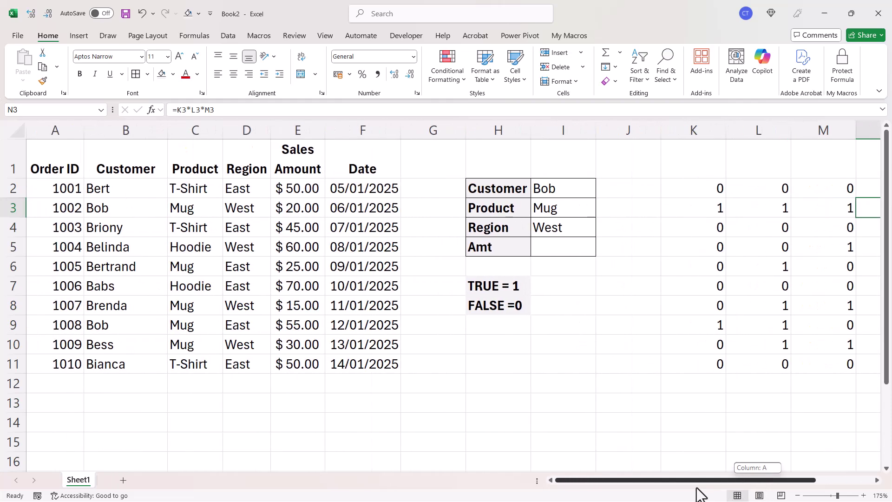
- Enter =MATCH(1,N2:N11,0) in the Amt cell I5
click(564, 247)
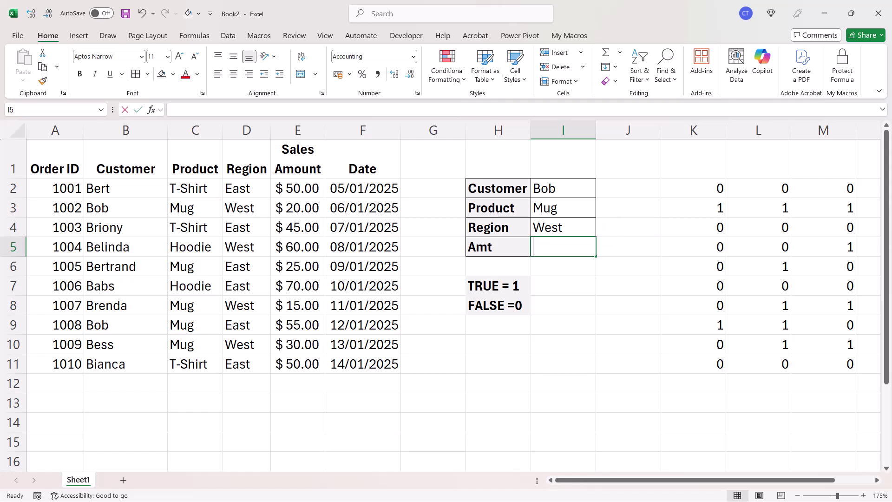
text(=matc)
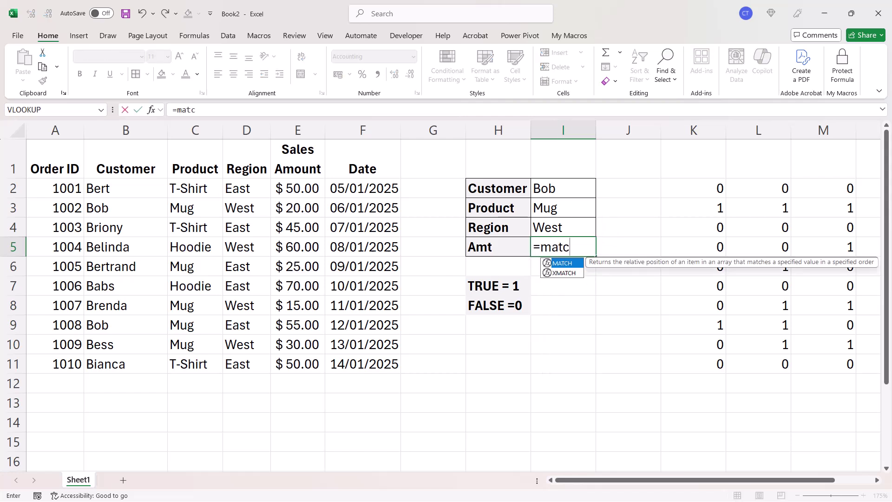
text(h()
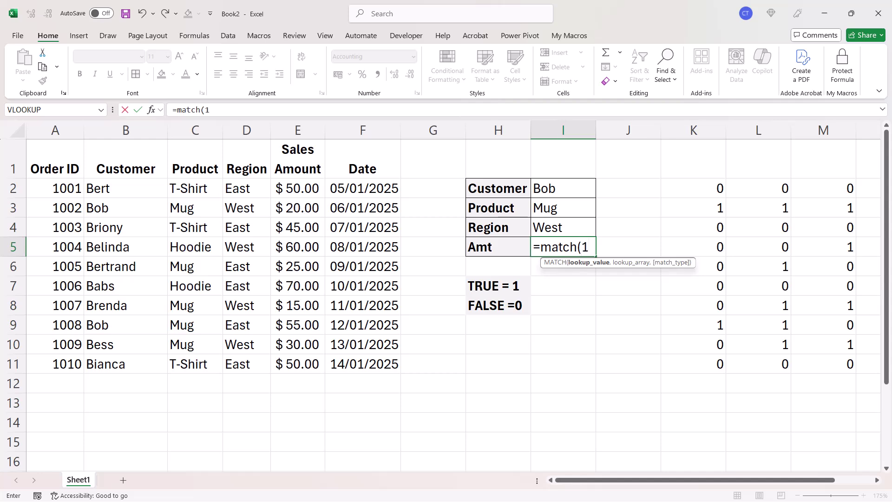
text(1,)
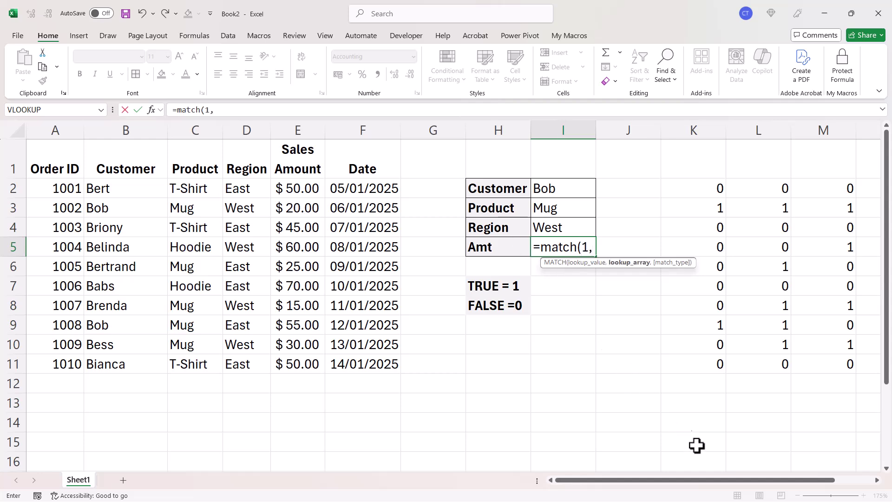
drag(727, 481, 817, 478)
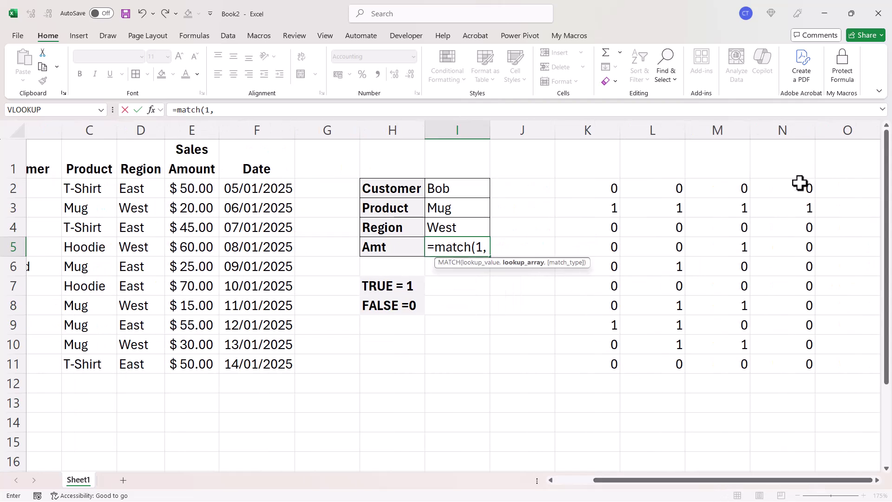
drag(799, 186, 800, 359)
click(801, 359)
drag(800, 191, 796, 358)
text(,0)
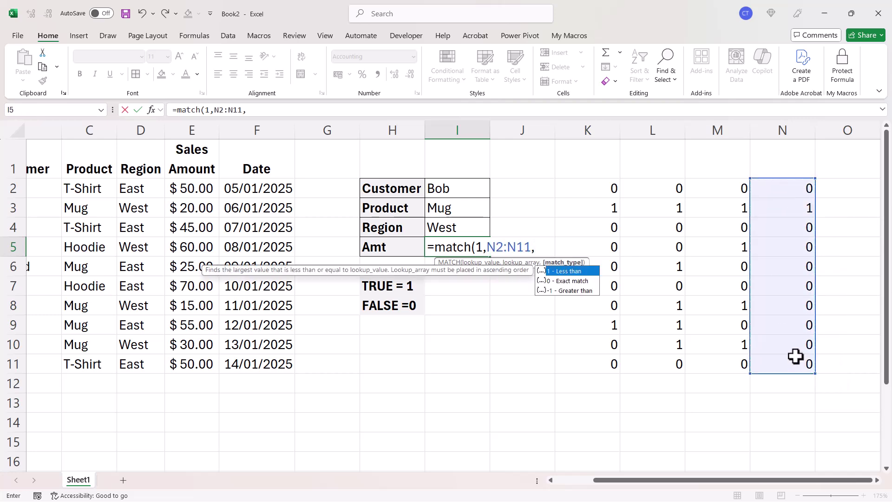
text())
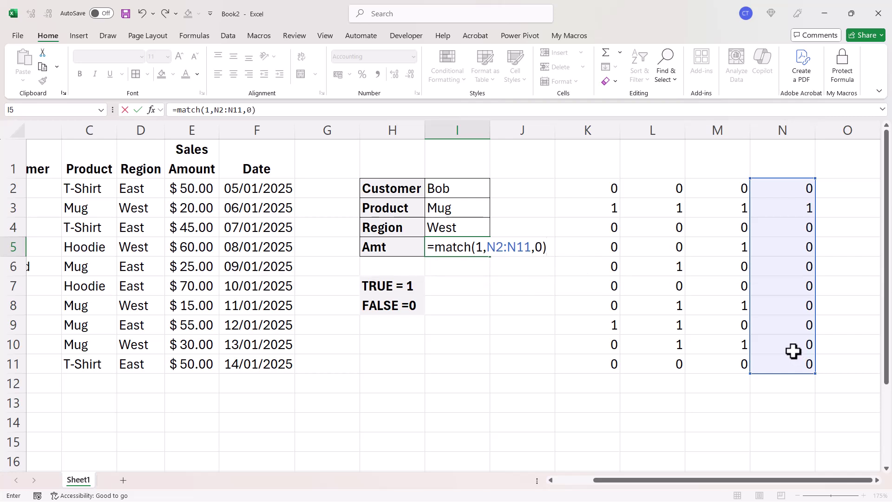
key(Return)
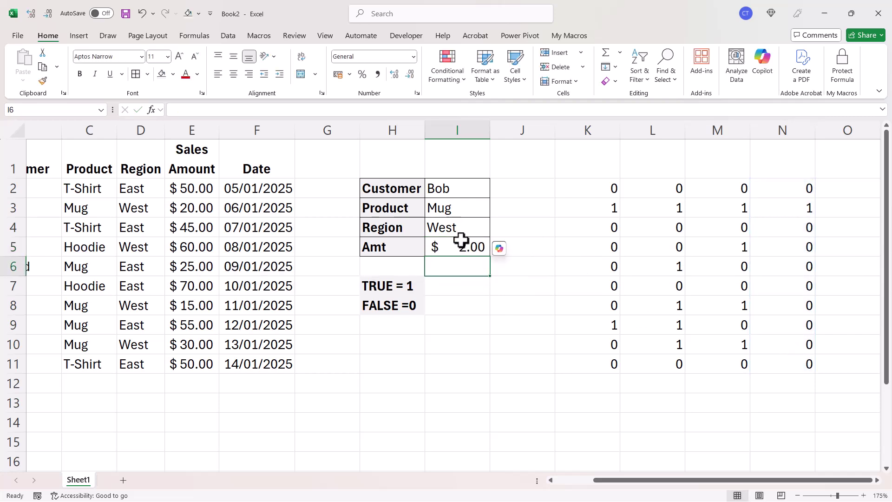
- Set I5's number format to General
click(458, 241)
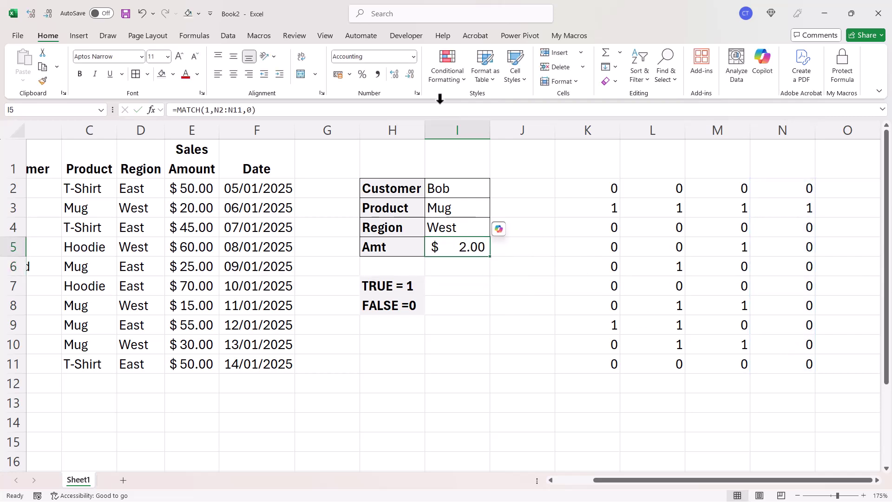
click(413, 57)
click(404, 75)
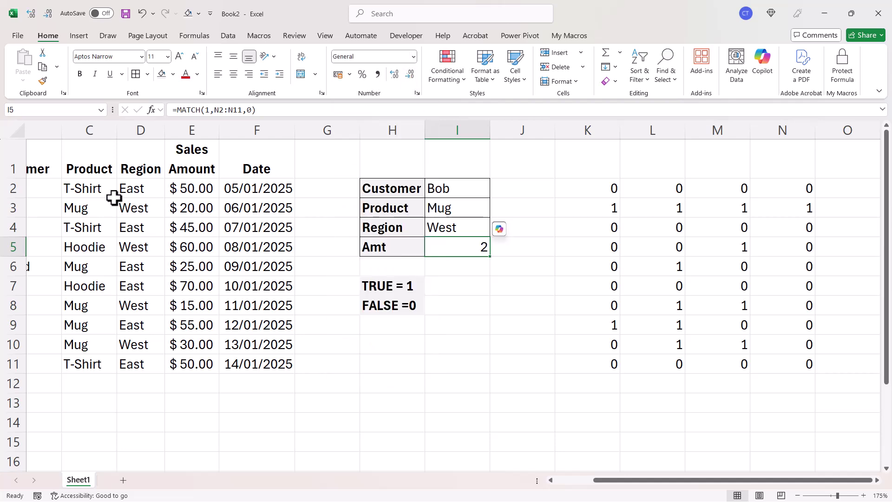
drag(650, 481, 593, 475)
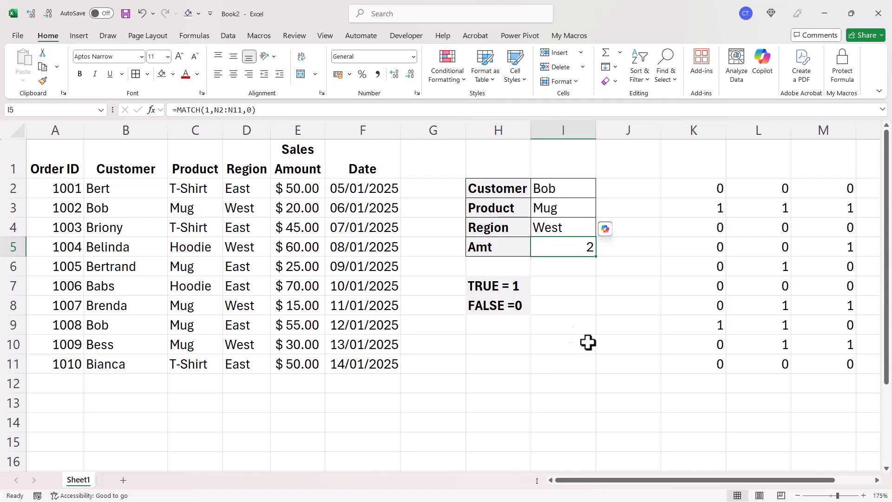
drag(712, 482, 740, 491)
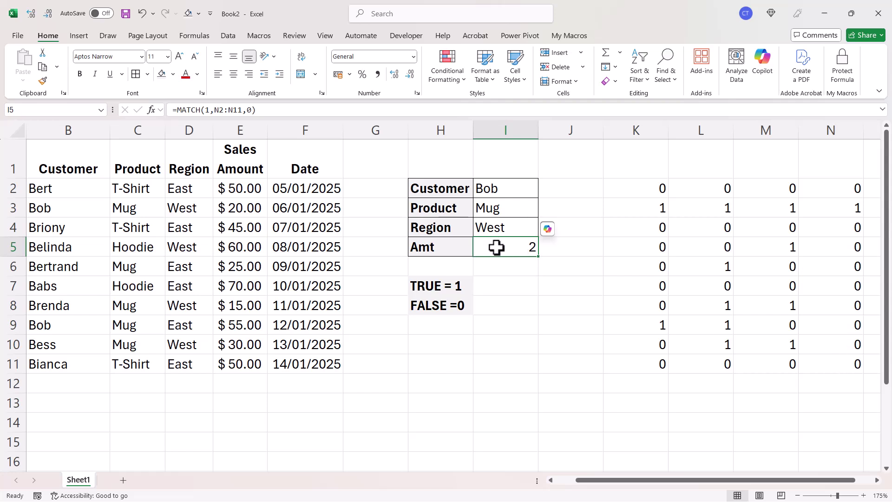
- Clear helper cells K2:N11 and delete 'N2:N11,0' from I5's MATCH formula
drag(653, 188, 840, 362)
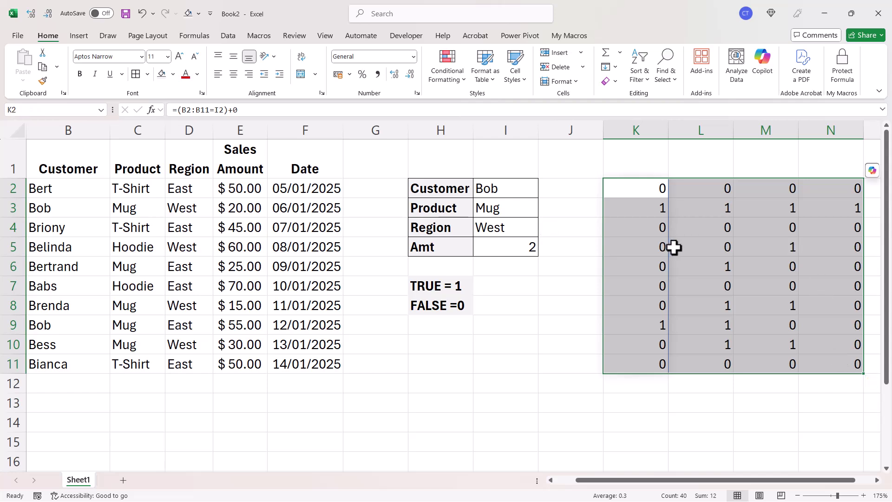
key(Delete)
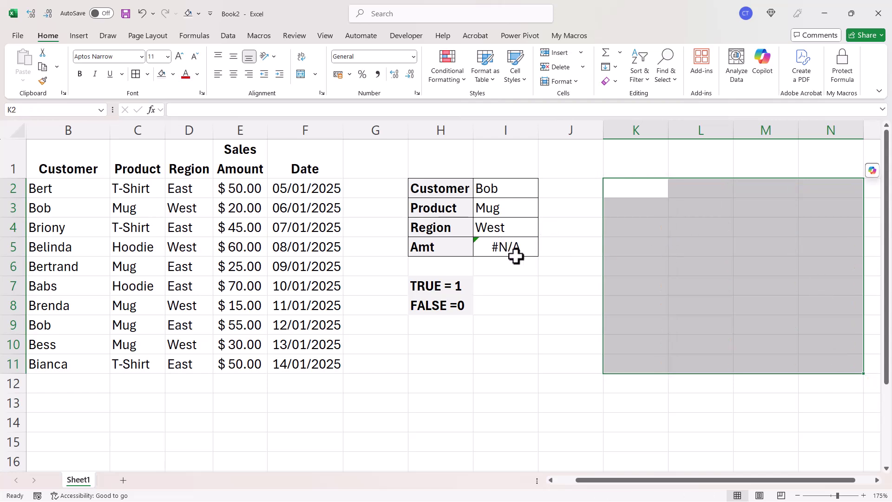
double_click(492, 251)
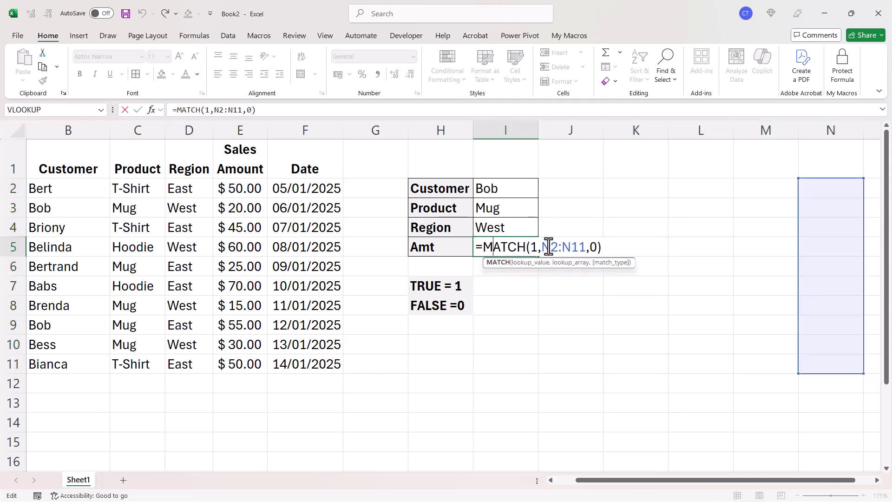
drag(541, 247, 596, 250)
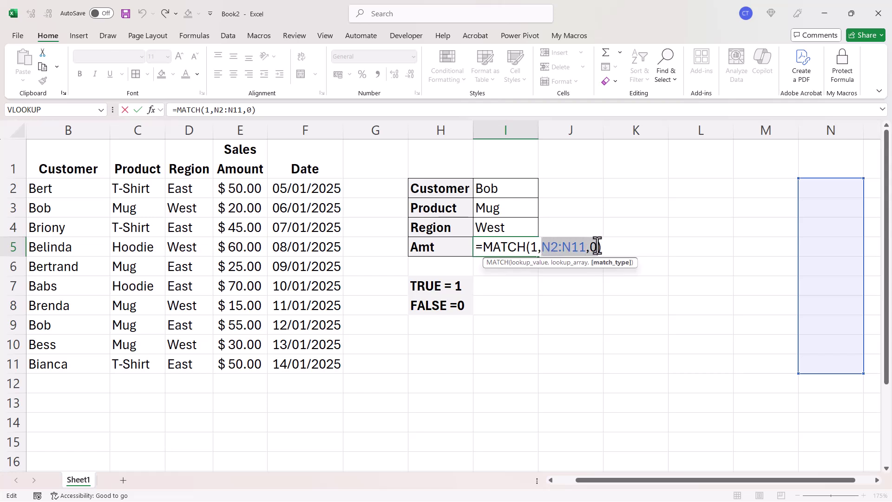
key(BackSpace)
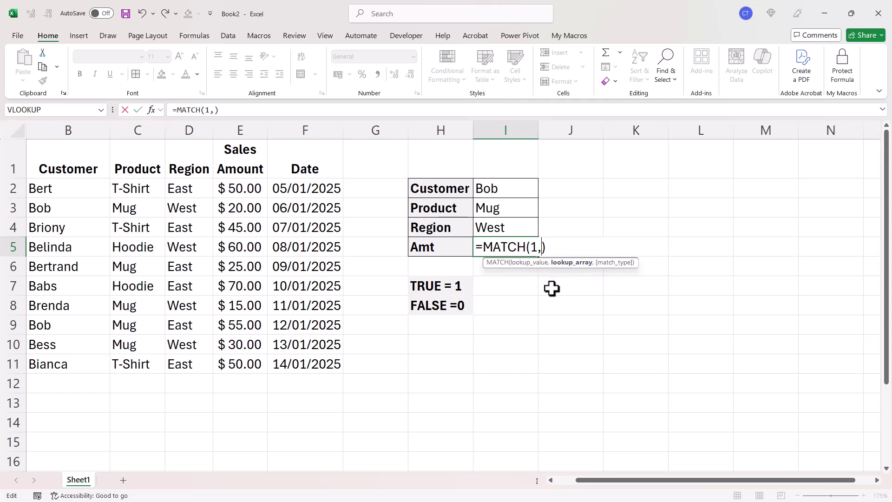
- Insert (B2:B11=I2) as the customer criterion in the MATCH lookup array
drag(74, 191, 71, 360)
text(=)
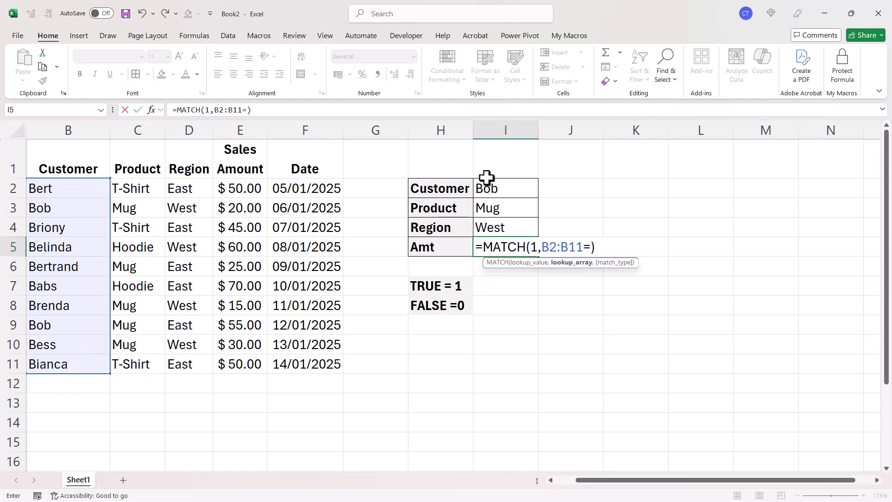
click(487, 185)
click(541, 247)
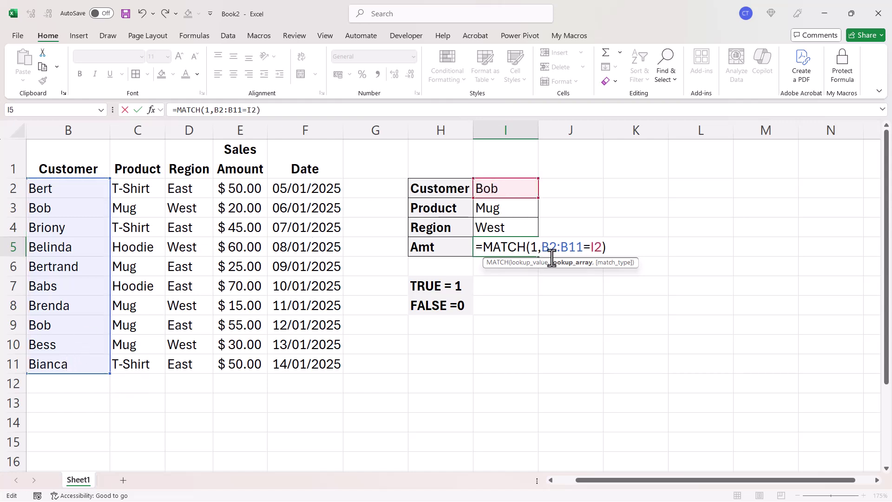
text(()
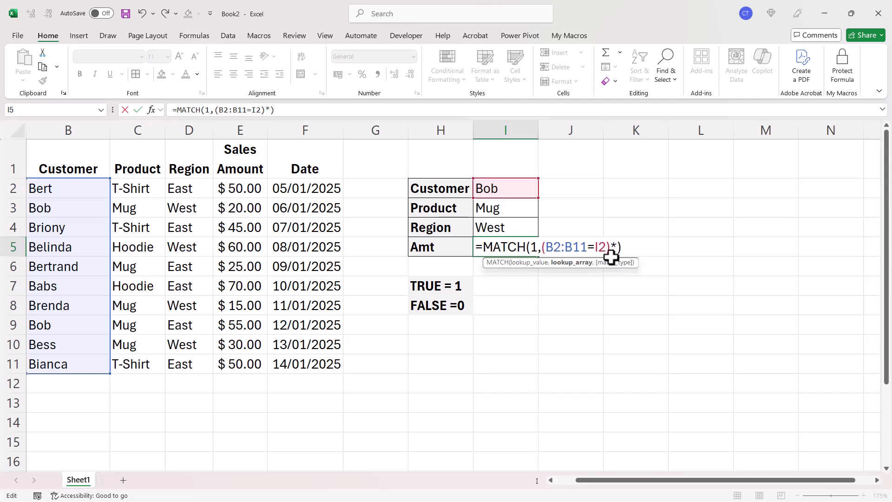
- Multiply by (C2:C11=I3) for the product criterion
drag(134, 188, 134, 365)
text(=)
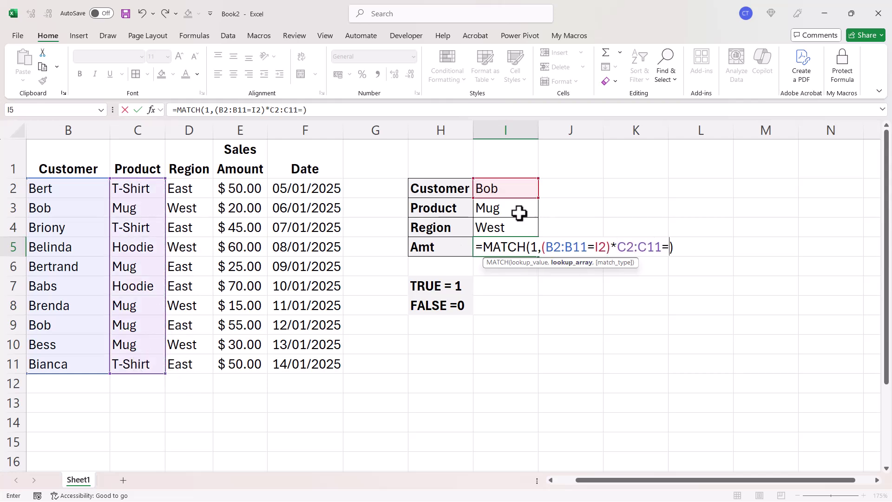
click(519, 214)
click(622, 247)
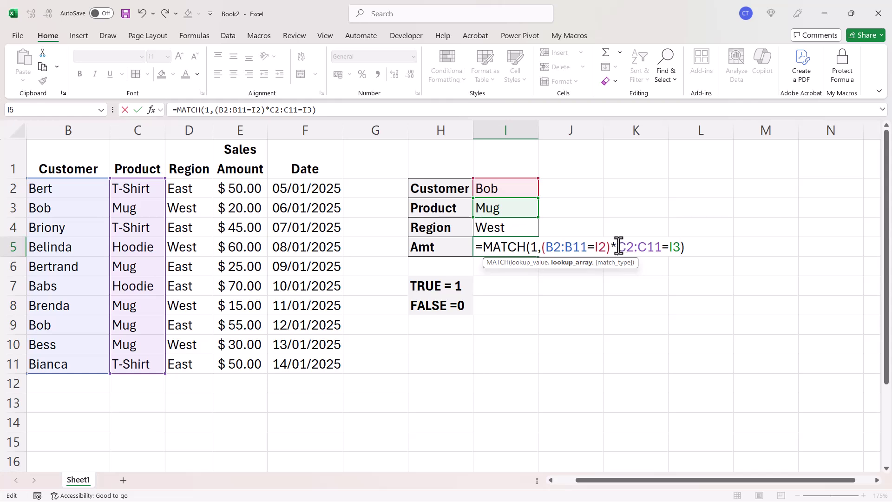
text(()
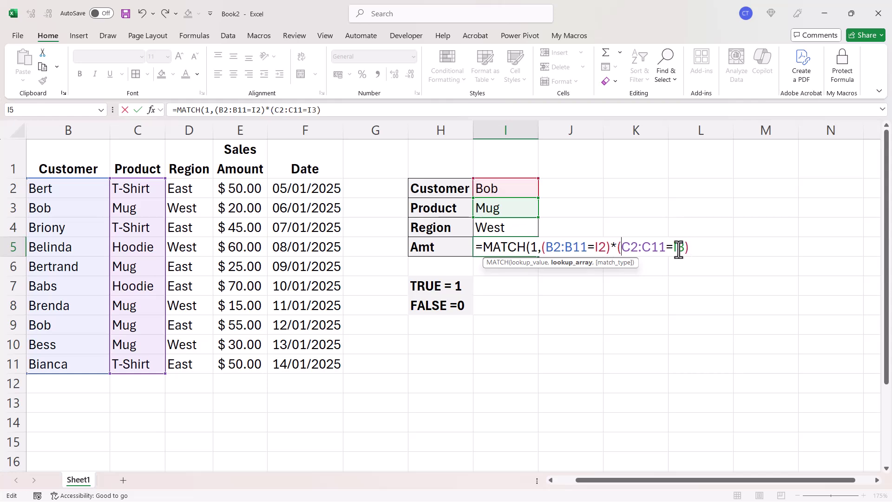
text())
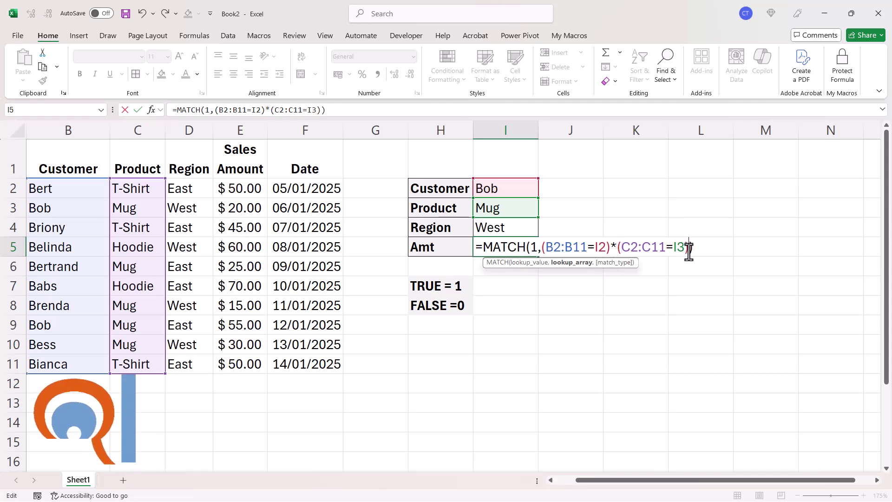
text(*)
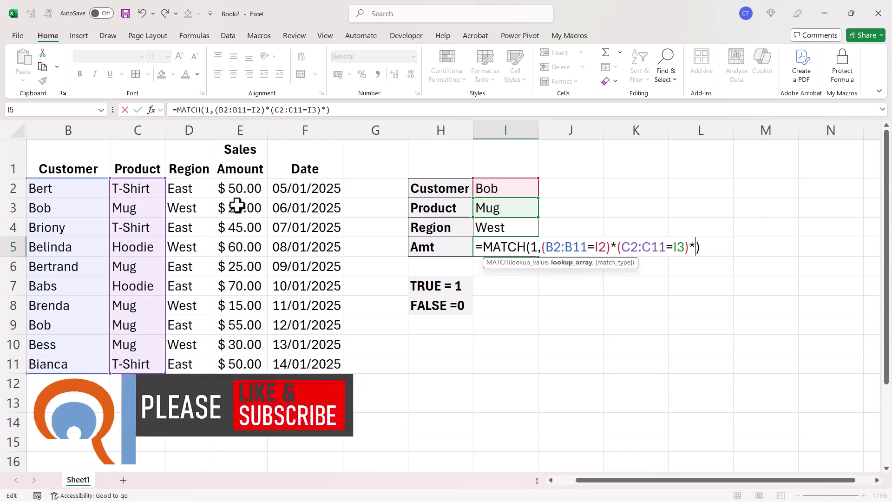
- Multiply by (D2:D11=I4) for the region criterion
drag(193, 183, 194, 366)
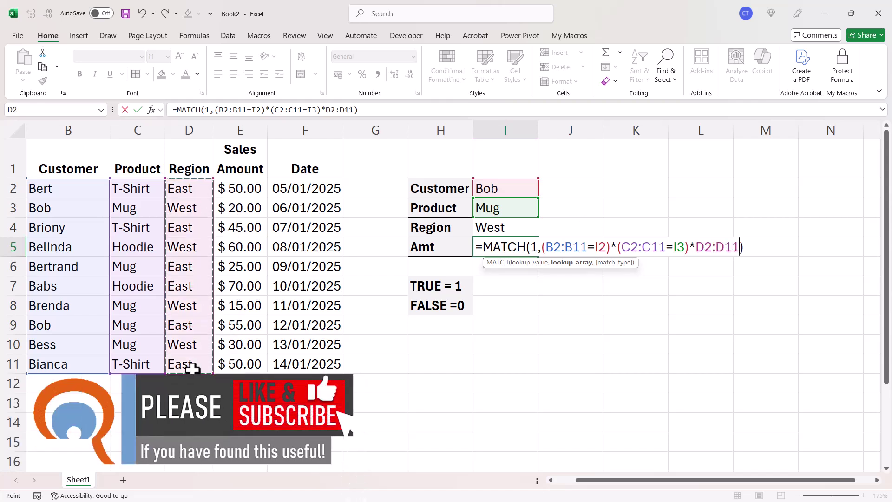
text(=)
click(486, 229)
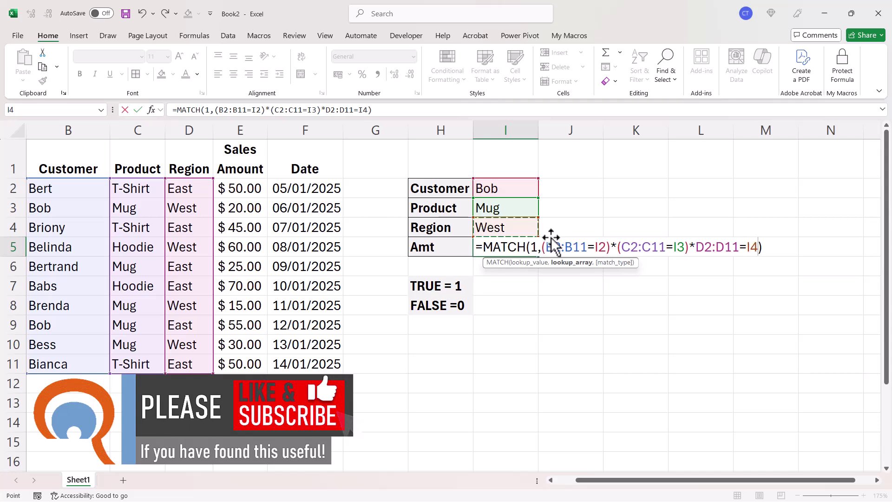
click(696, 247)
text(()
click(755, 241)
text())
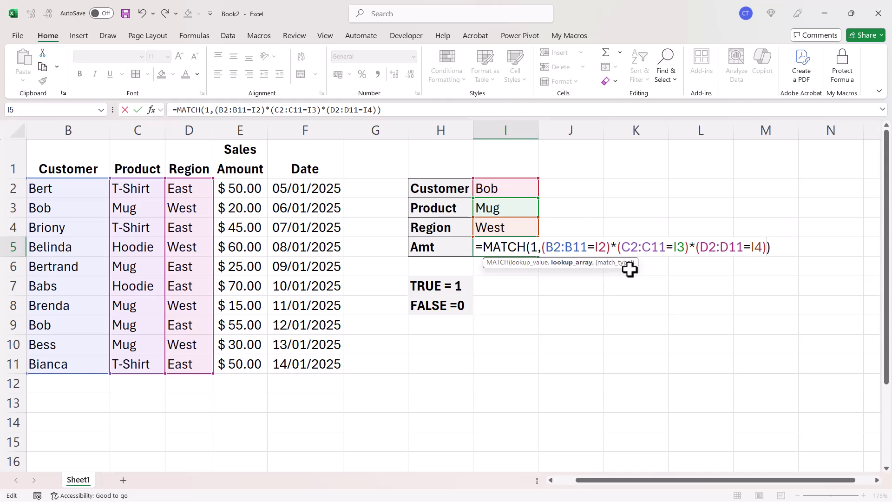
- Add match type 0 to I5's three-criteria MATCH formula and enter it
text(,0)
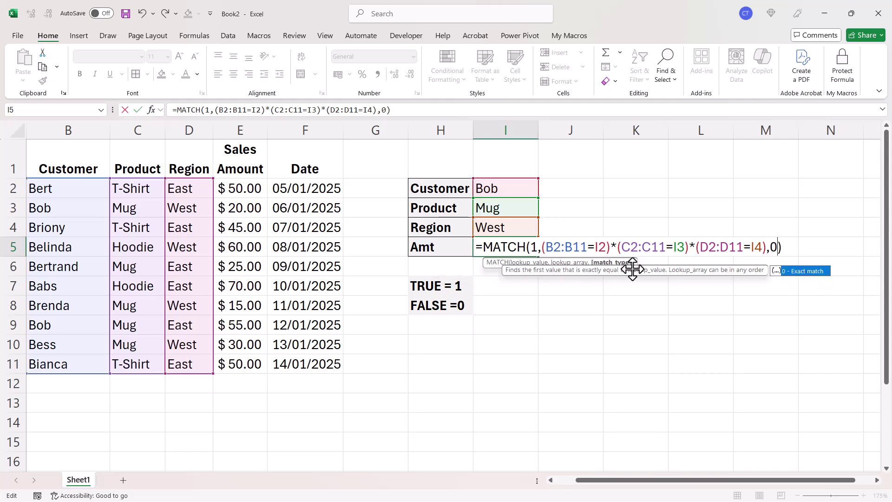
key(Return)
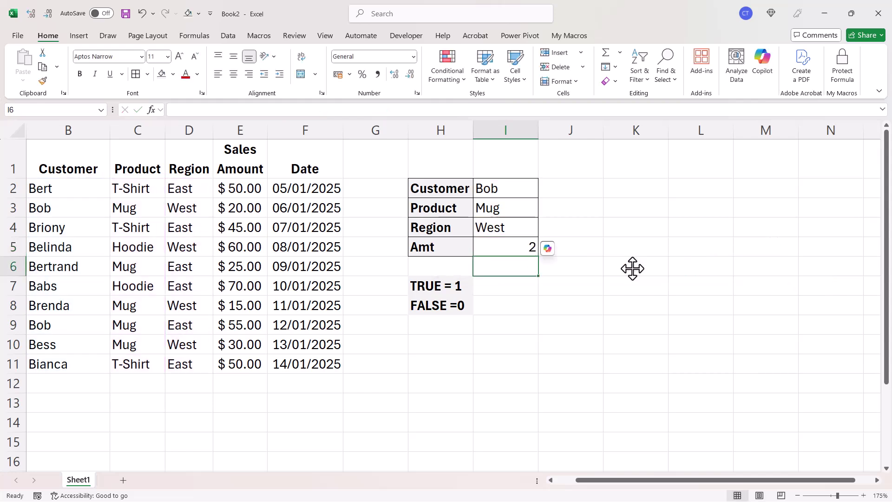
- Wrap I5's MATCH in INDEX over Sales Amount E2:E11
double_click(523, 249)
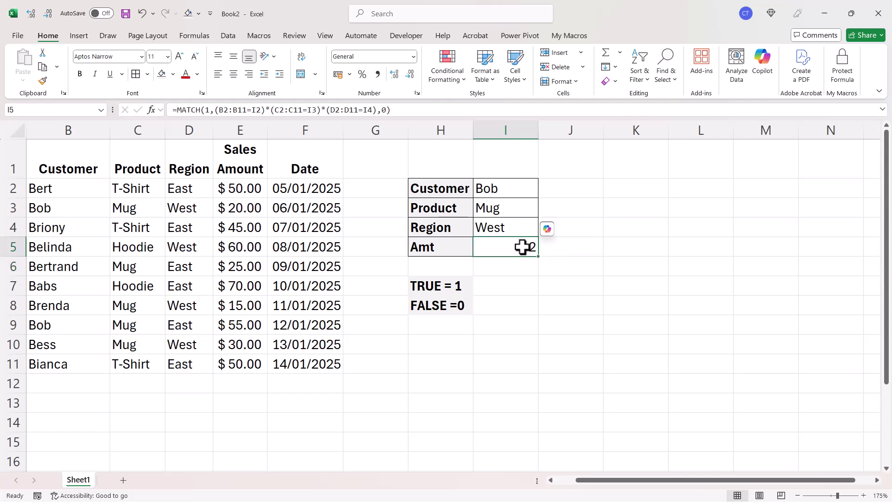
click(485, 244)
text(INDEX()
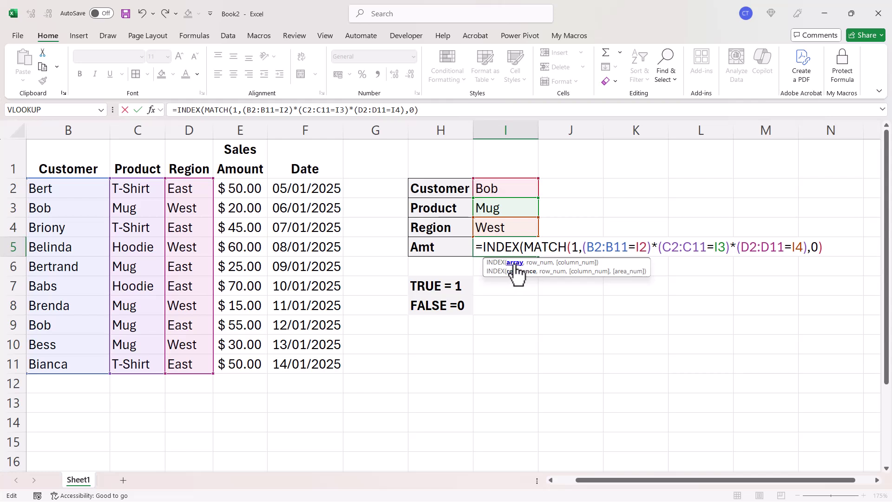
drag(237, 188, 239, 353)
text(,)
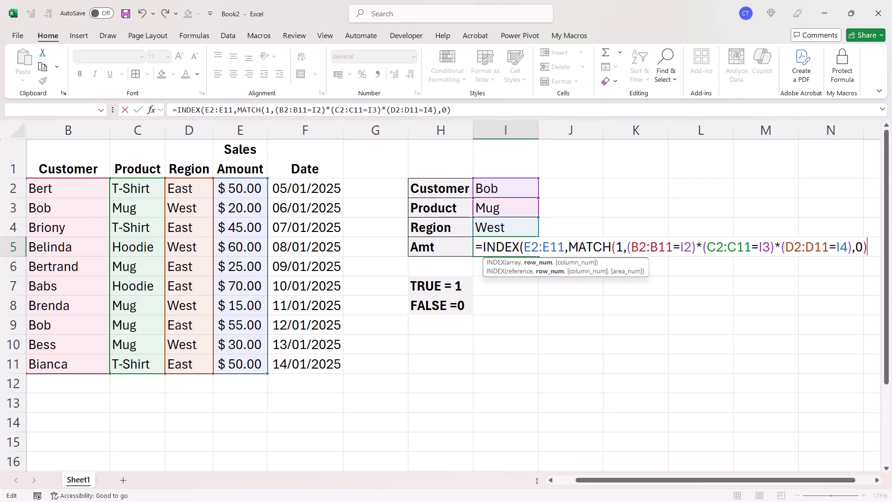
text())
- Enter the INDEX/MATCH formula and format I5 as pounds accounting, £ 20.00
key(Return)
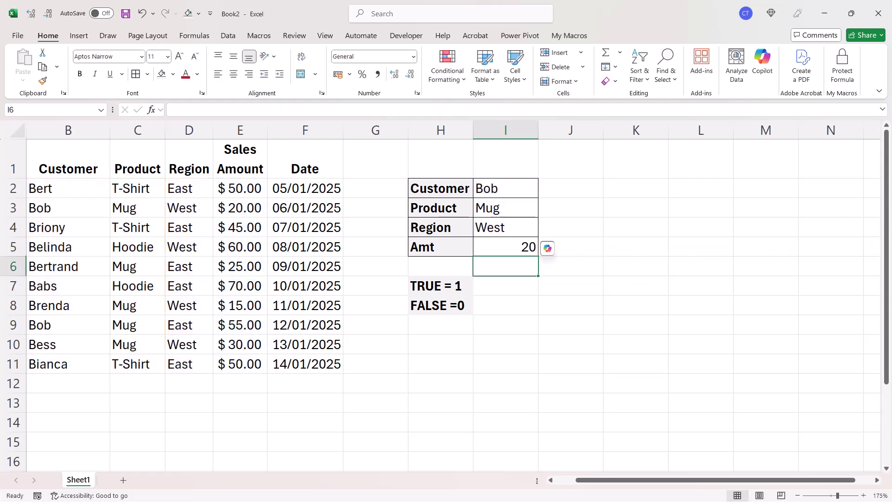
click(497, 245)
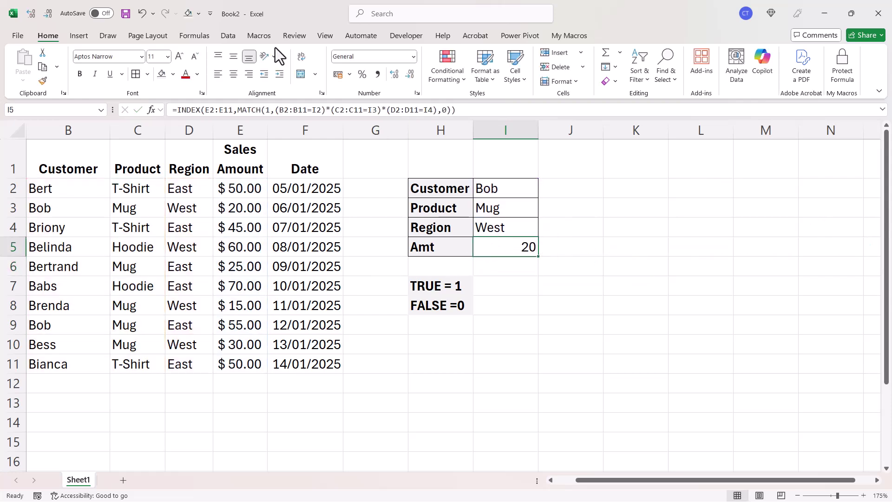
click(338, 75)
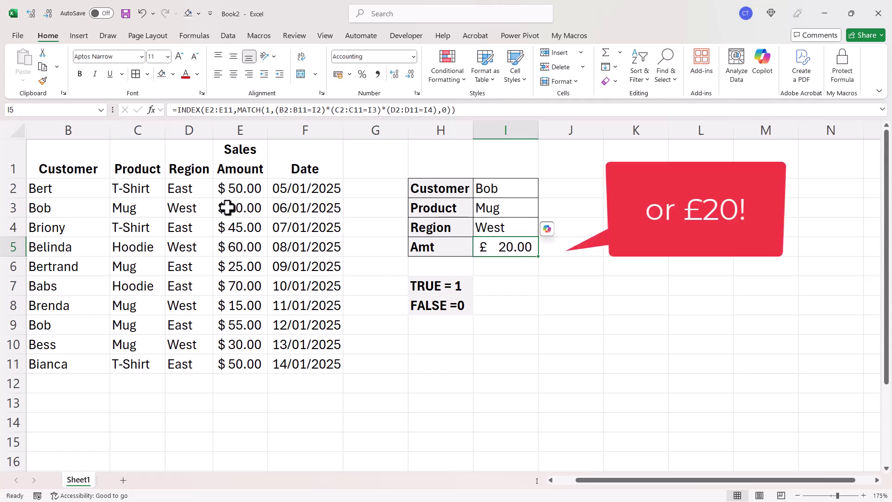